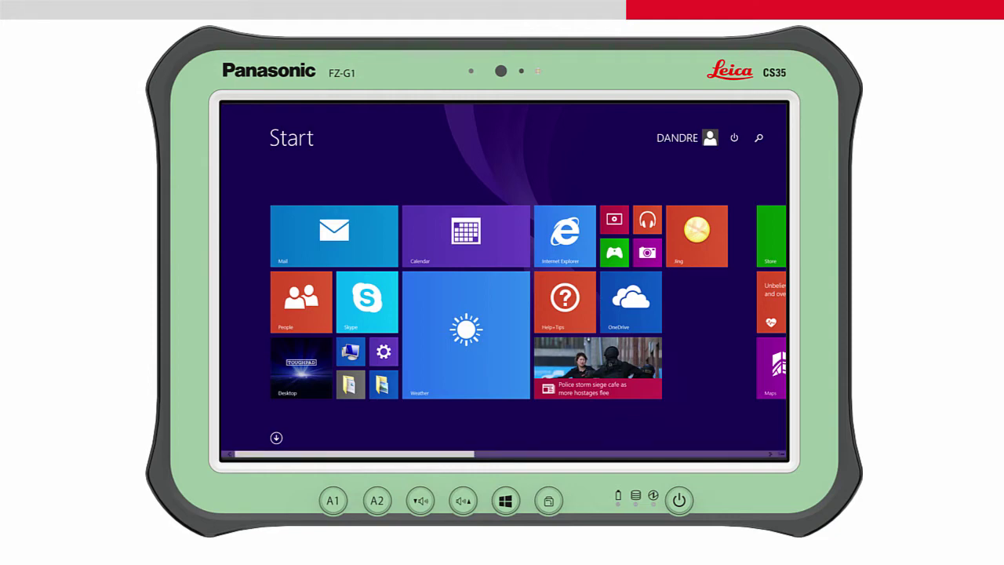
Step: From the desktop's Bluetooth tray icon, show Bluetooth devices so TS3049916 is listed ready to pair
{"action": "left_click", "coordinate": [323, 382]}
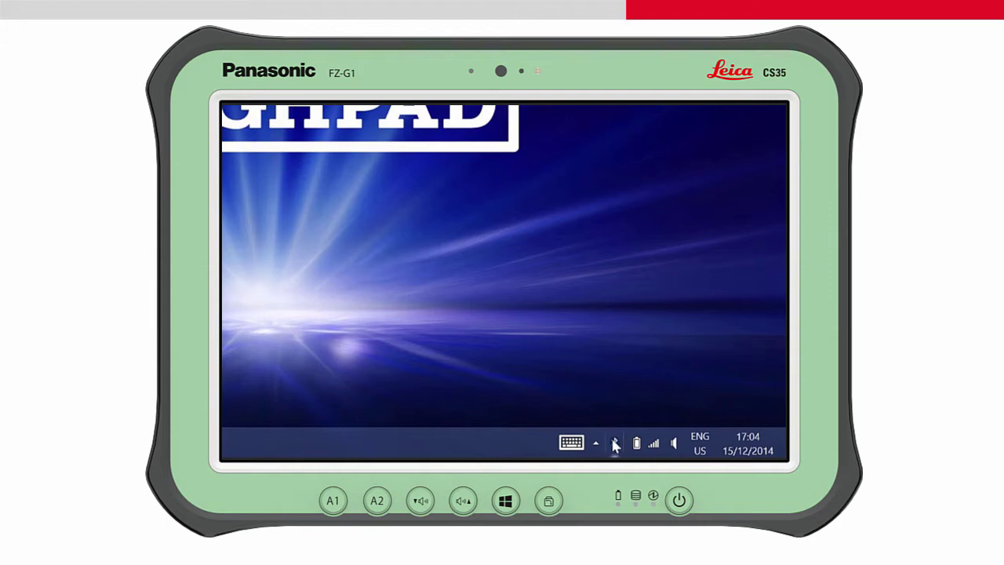
{"action": "left_click", "coordinate": [616, 444]}
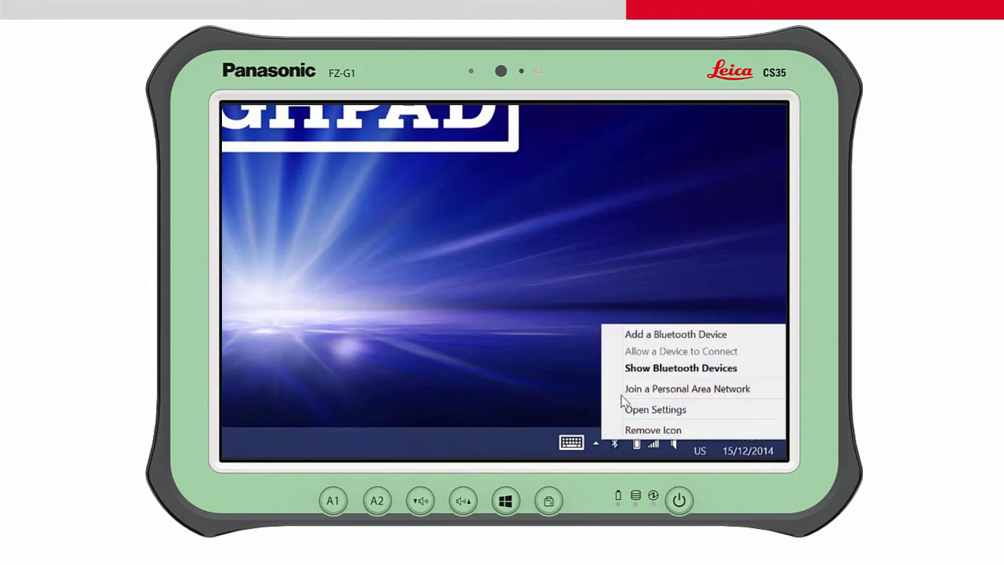
{"action": "left_click", "coordinate": [631, 368]}
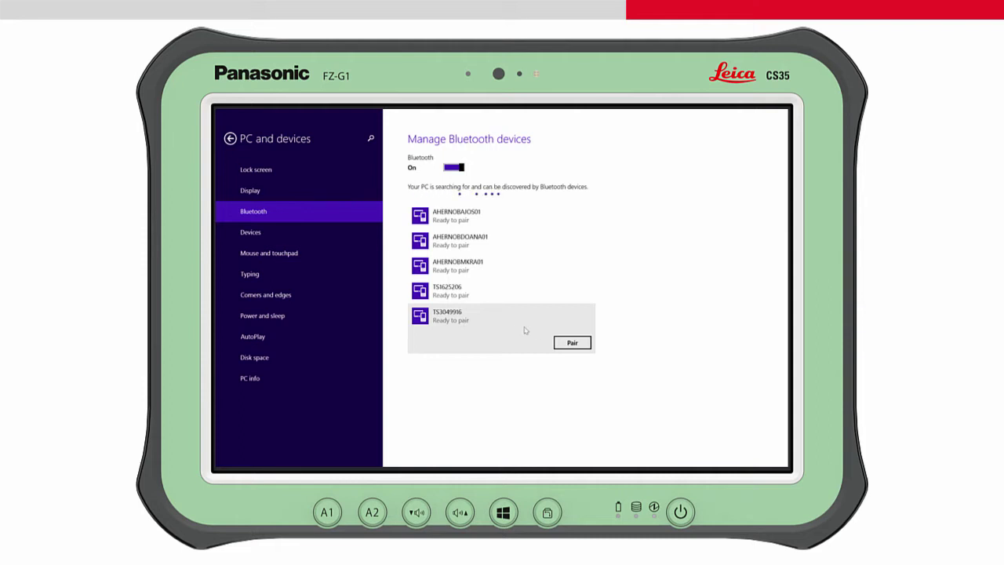
Step: Pair the tablet with TS3049916 by entering the instrument's pairing passcode
{"action": "left_click", "coordinate": [562, 342]}
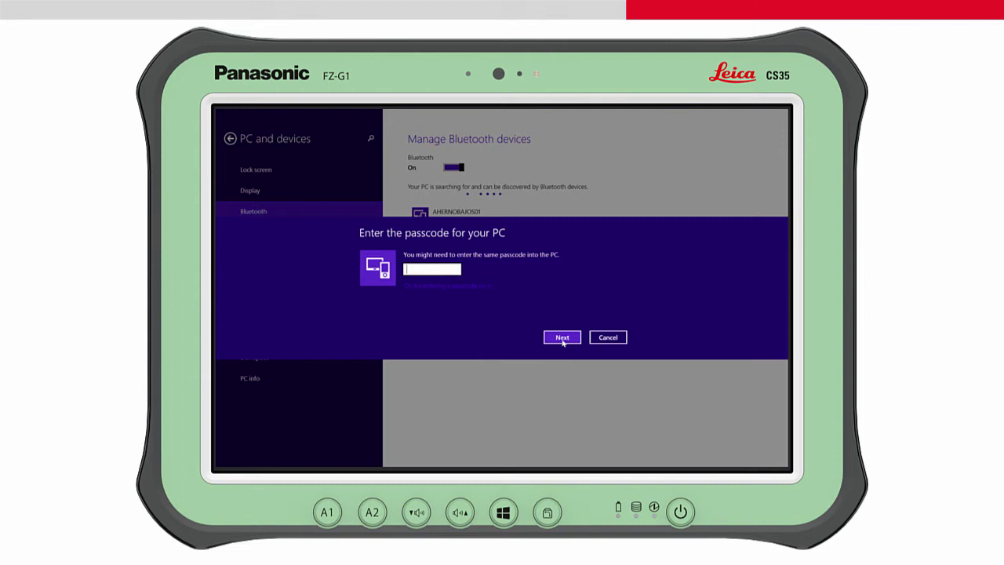
{"action": "type", "text": "0000"}
{"action": "left_click", "coordinate": [562, 338]}
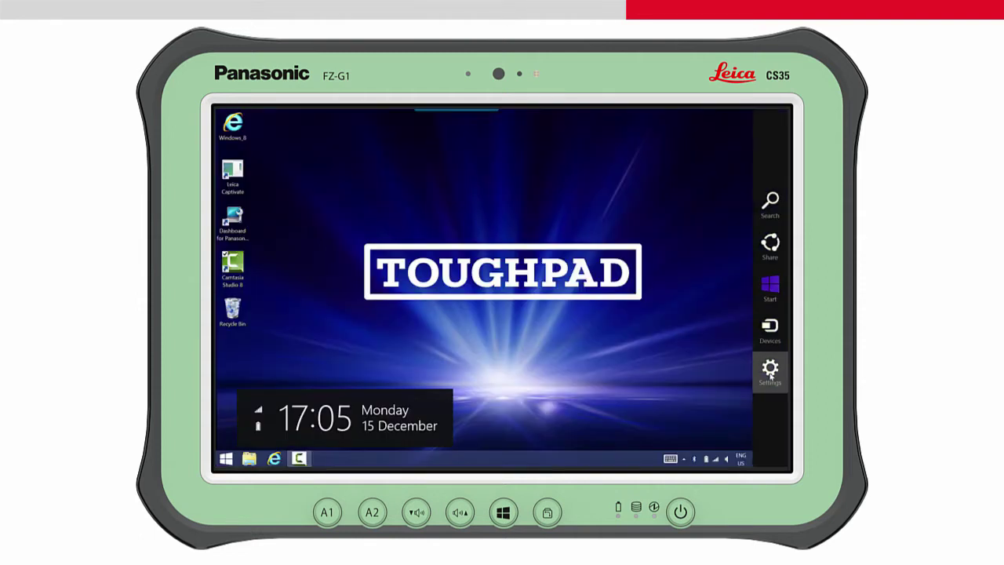
Step: Open Devices and Printers from the Settings charm via Control Panel
{"action": "left_click", "coordinate": [770, 375]}
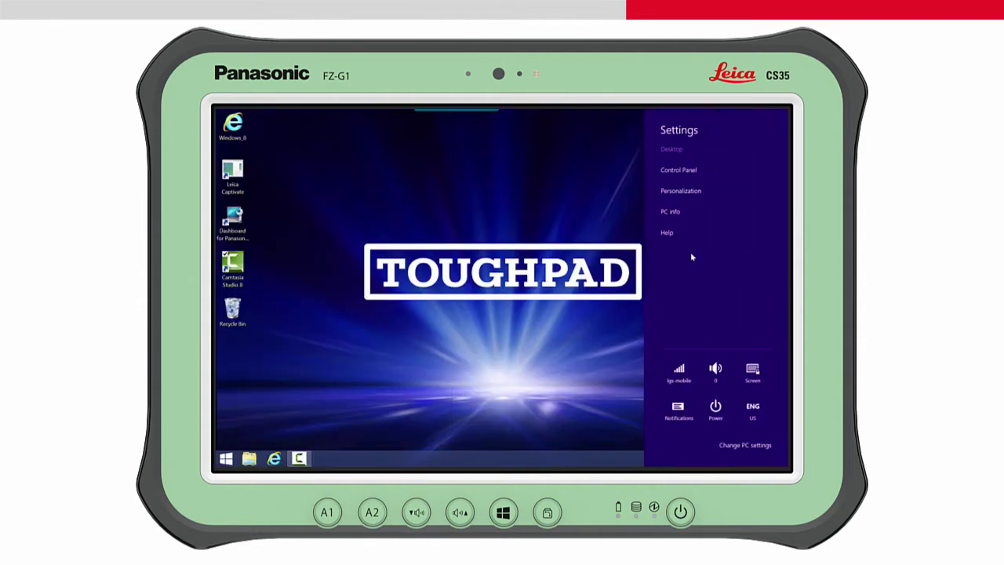
{"action": "left_click", "coordinate": [678, 169]}
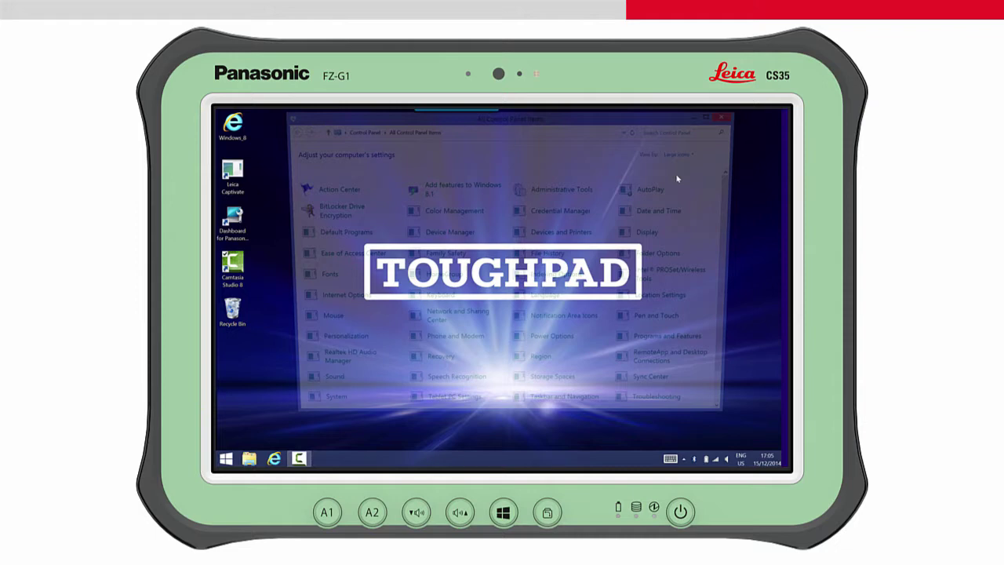
{"action": "left_click", "coordinate": [585, 235]}
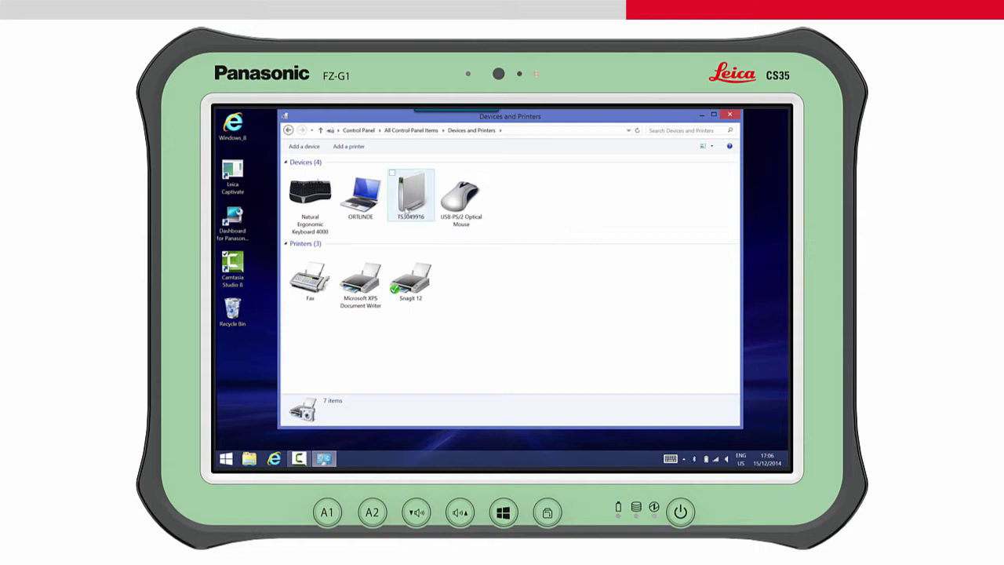
Step: Connect to TS3049916 using an ad hoc network
{"action": "left_click", "coordinate": [412, 203]}
{"action": "right_click", "coordinate": [412, 202]}
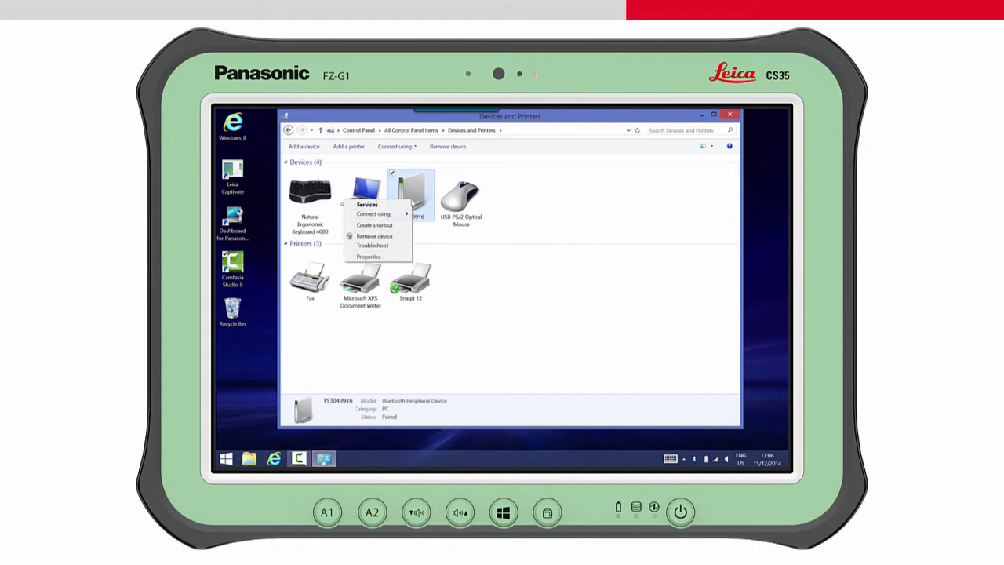
{"action": "mouse_move", "coordinate": [351, 215]}
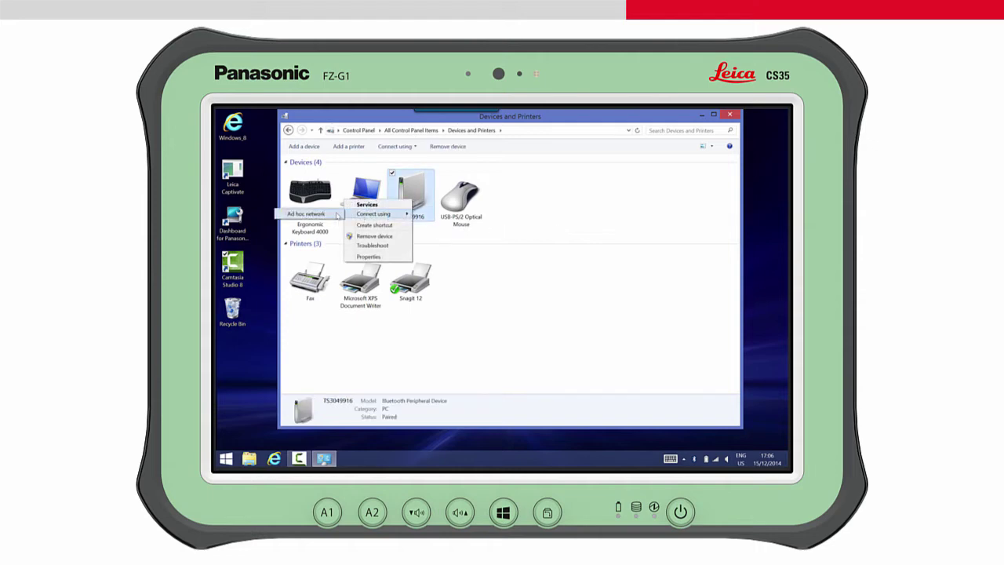
{"action": "left_click", "coordinate": [337, 214]}
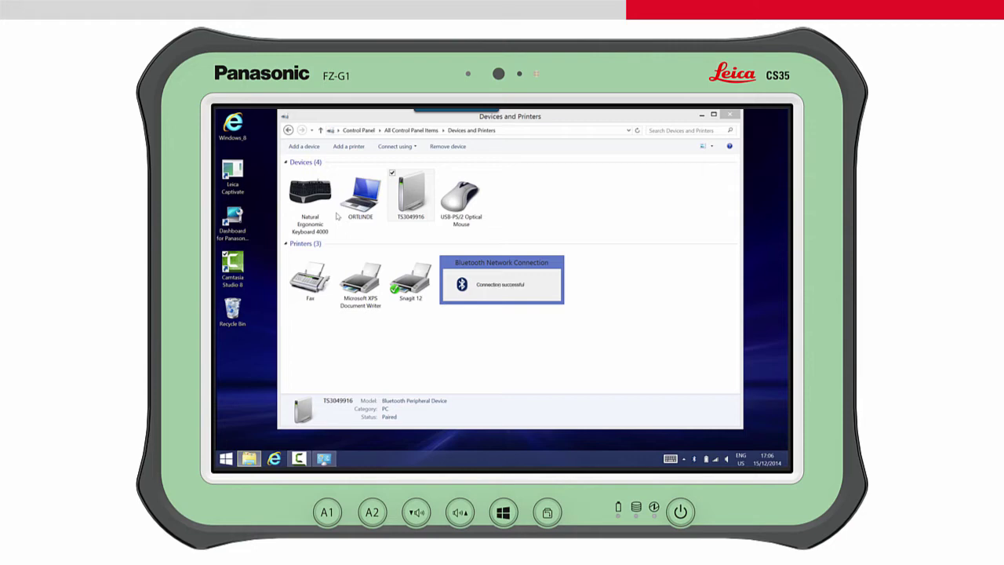
Step: Create a desktop shortcut for the TS3049916 device from Devices and Printers
{"action": "left_click", "coordinate": [411, 205]}
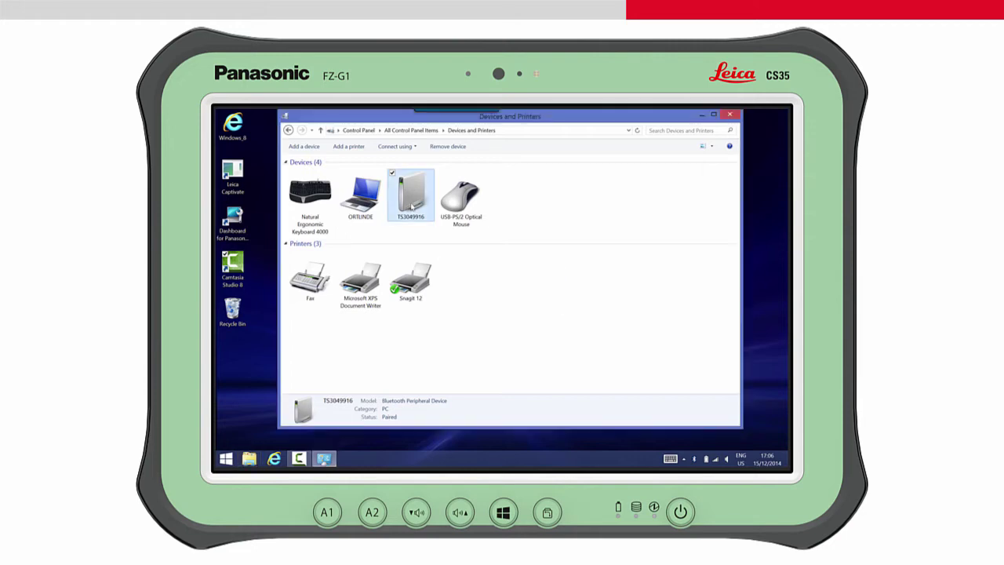
{"action": "right_click", "coordinate": [411, 205]}
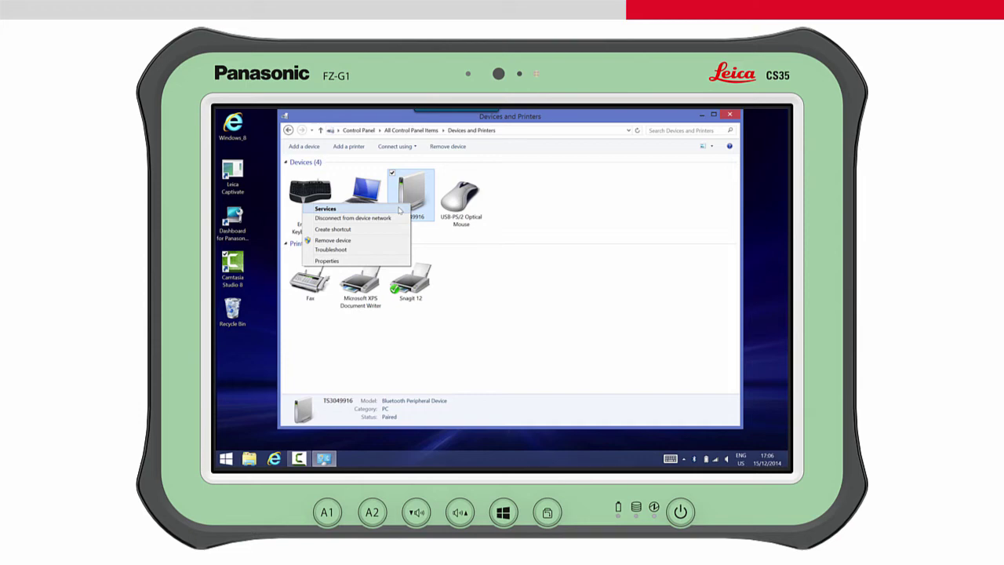
{"action": "left_click", "coordinate": [374, 229]}
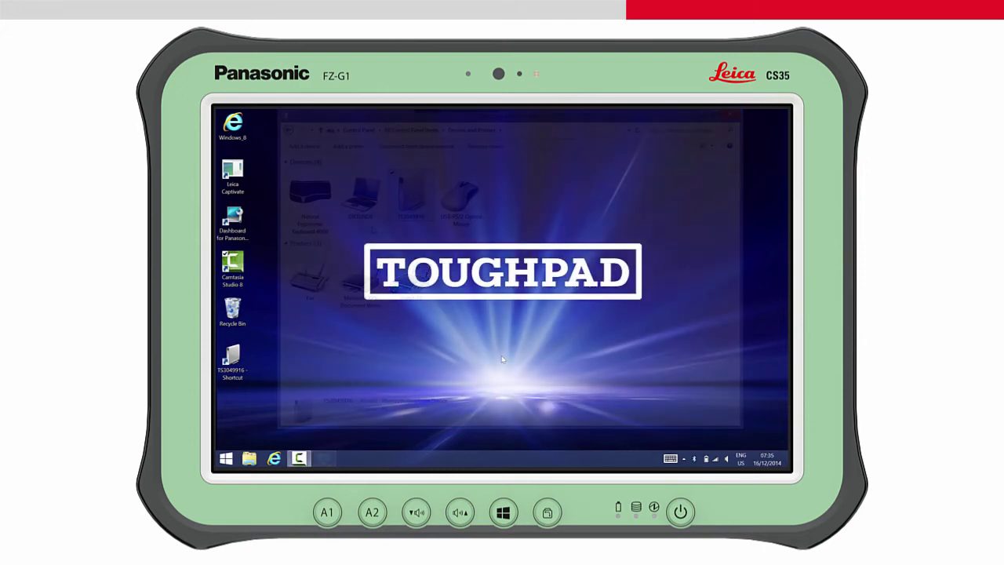
Step: Launch Leica Captivate and go to Settings > Connections > All other connections
{"action": "left_click", "coordinate": [233, 177]}
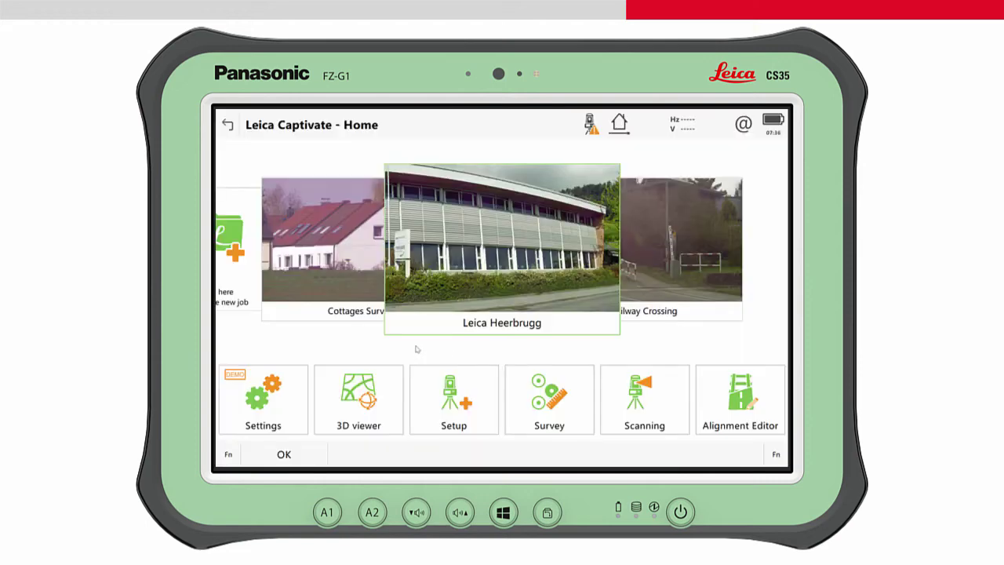
{"action": "left_click", "coordinate": [280, 396]}
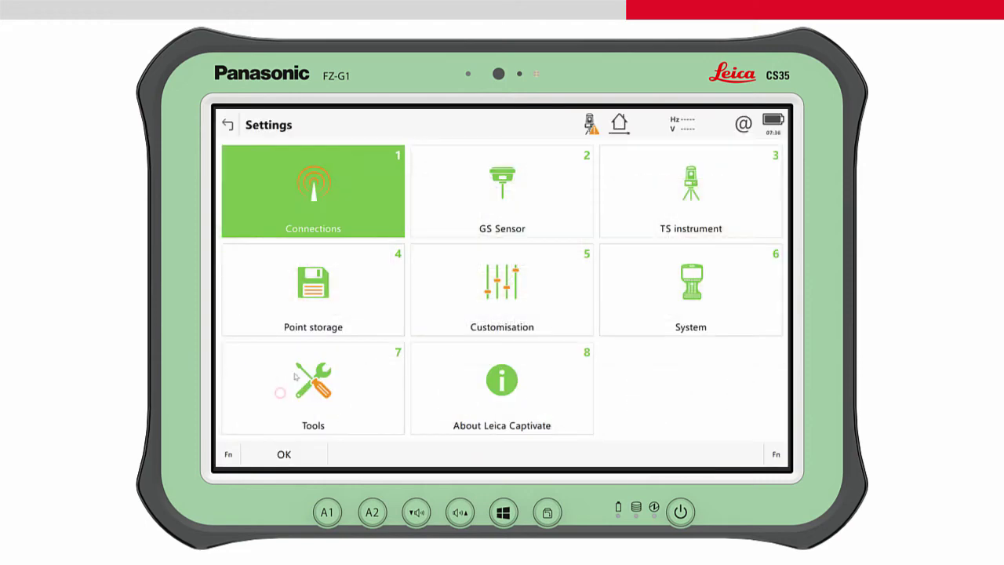
{"action": "left_click", "coordinate": [381, 227]}
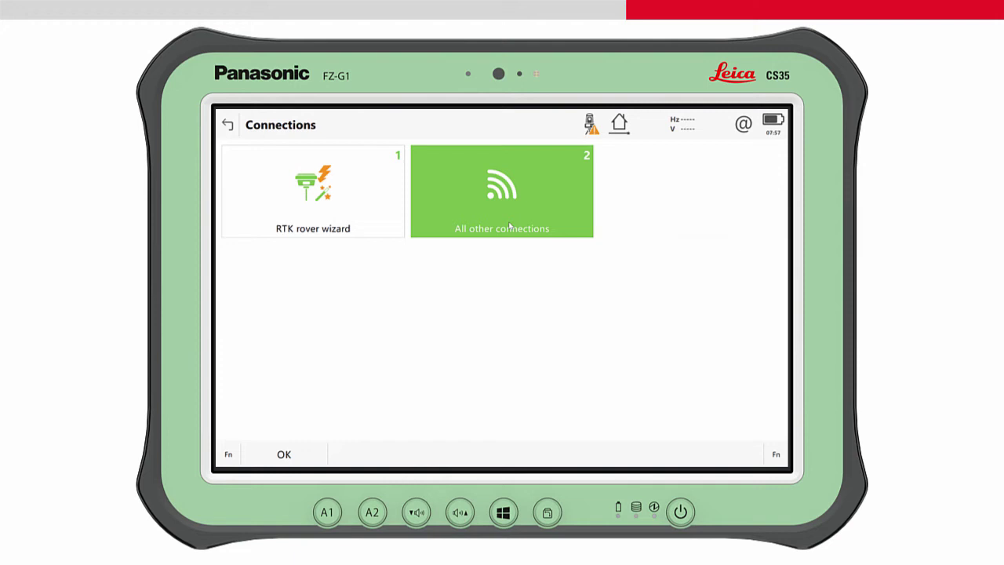
{"action": "left_click", "coordinate": [501, 227]}
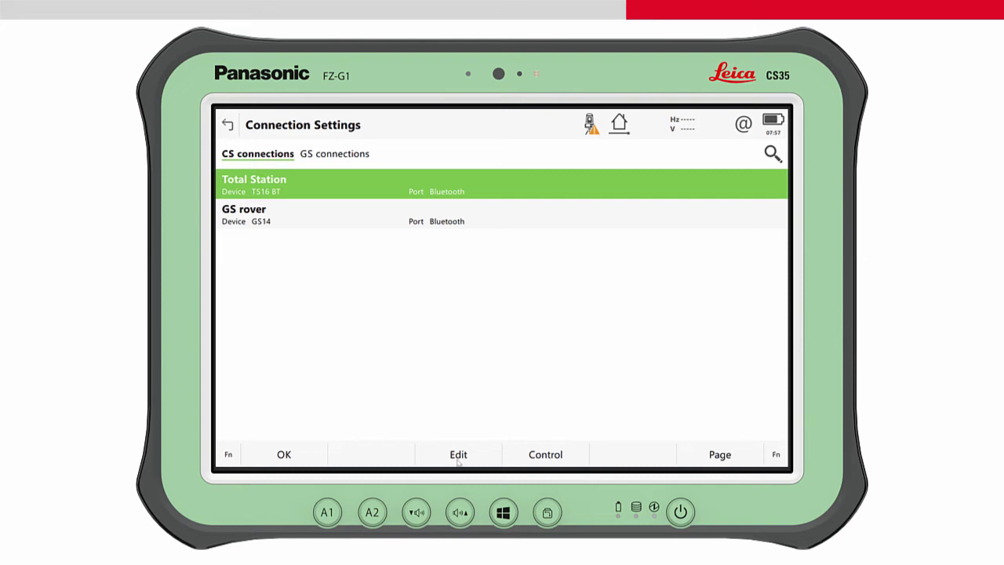
Step: Set the Total Station connection model to MS60 and return to the Home screen
{"action": "left_click", "coordinate": [459, 455]}
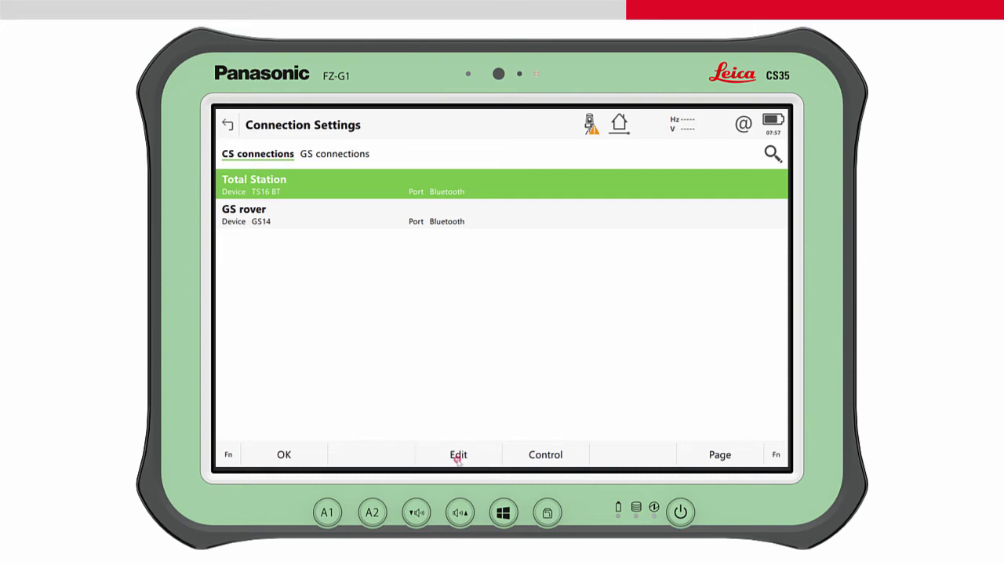
{"action": "left_click", "coordinate": [619, 188]}
{"action": "left_click", "coordinate": [594, 202]}
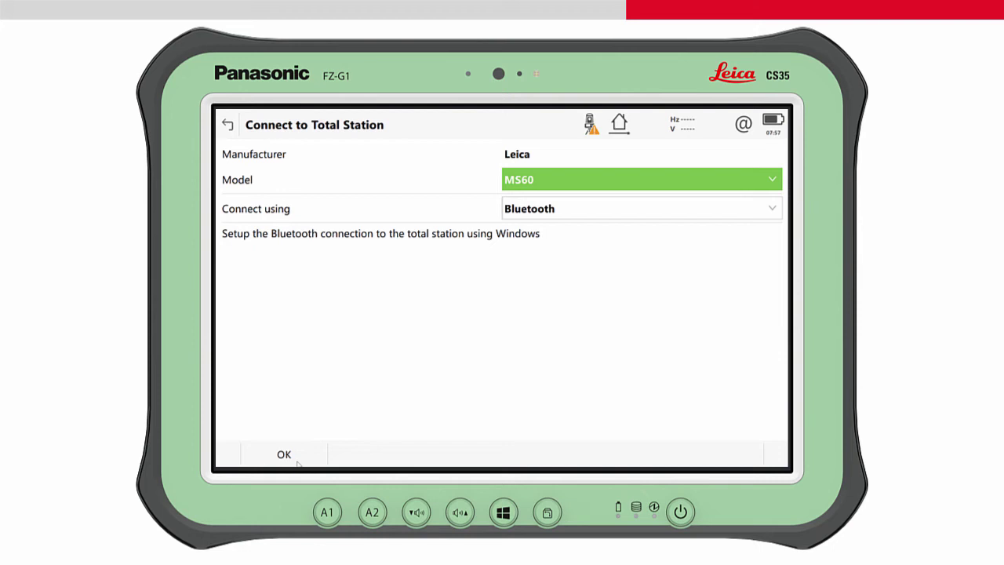
{"action": "left_click", "coordinate": [298, 462]}
{"action": "left_click", "coordinate": [280, 453]}
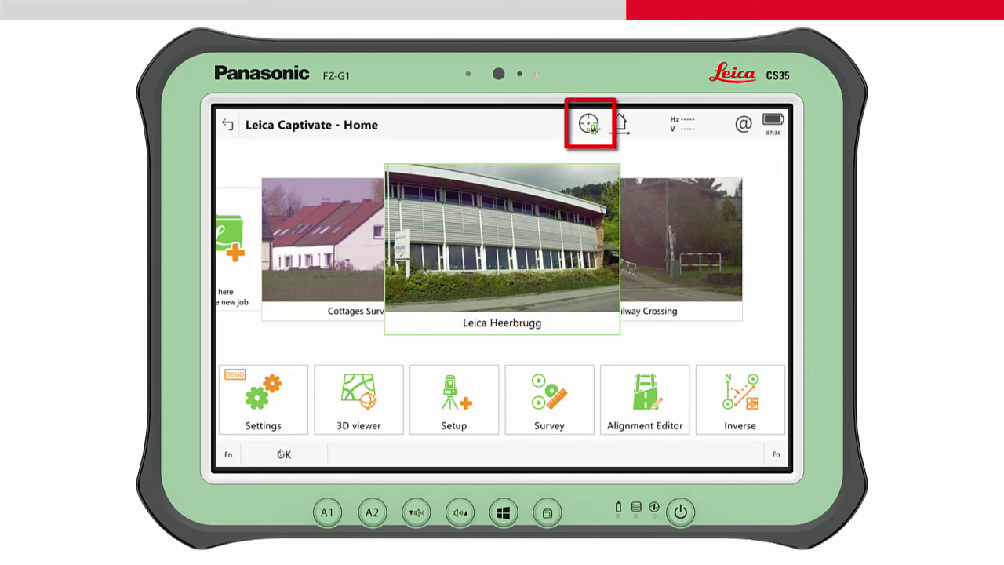
Step: Connect Captivate to the total station with the title-bar instrument icon
{"action": "left_click", "coordinate": [592, 127]}
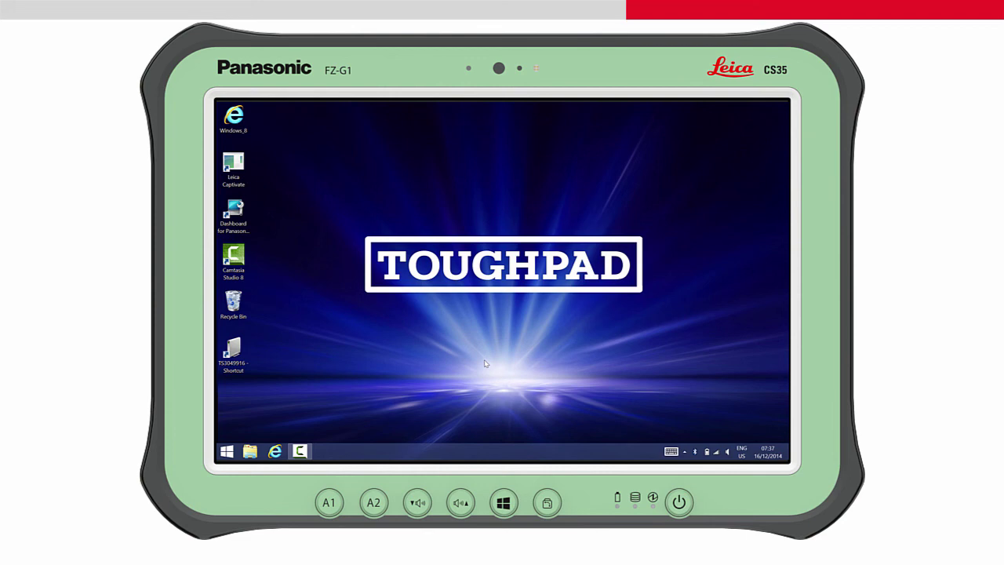
Step: Reconnect TS3049916 over an ad hoc network via its desktop shortcut, then relaunch Leica Captivate
{"action": "left_click", "coordinate": [244, 349]}
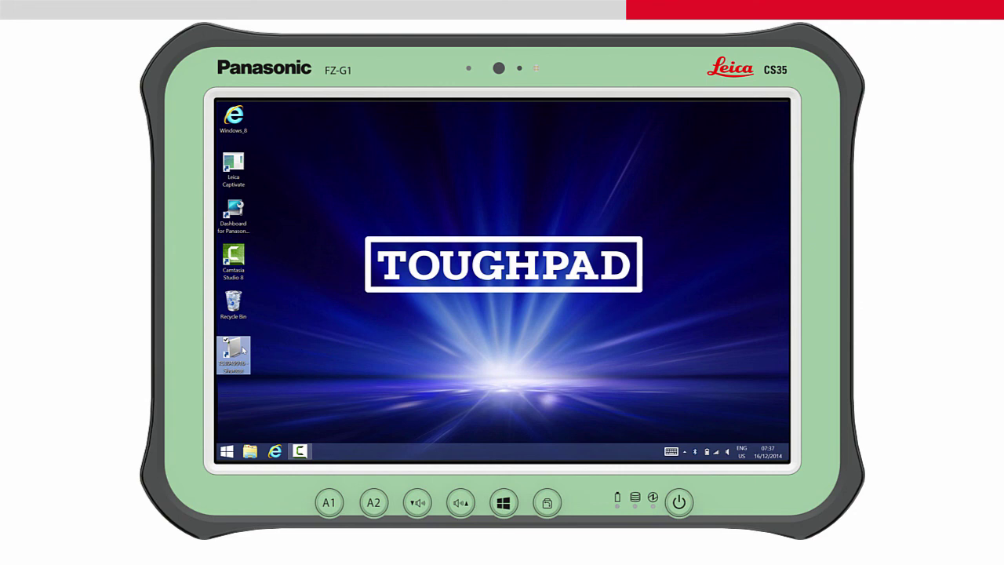
{"action": "right_click", "coordinate": [244, 351]}
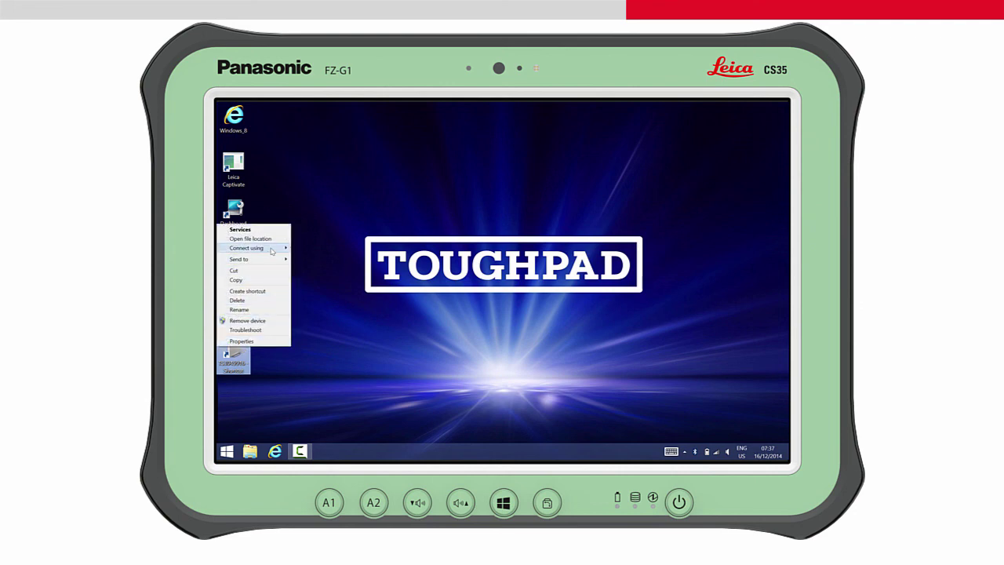
{"action": "mouse_move", "coordinate": [278, 250]}
{"action": "left_click", "coordinate": [322, 250]}
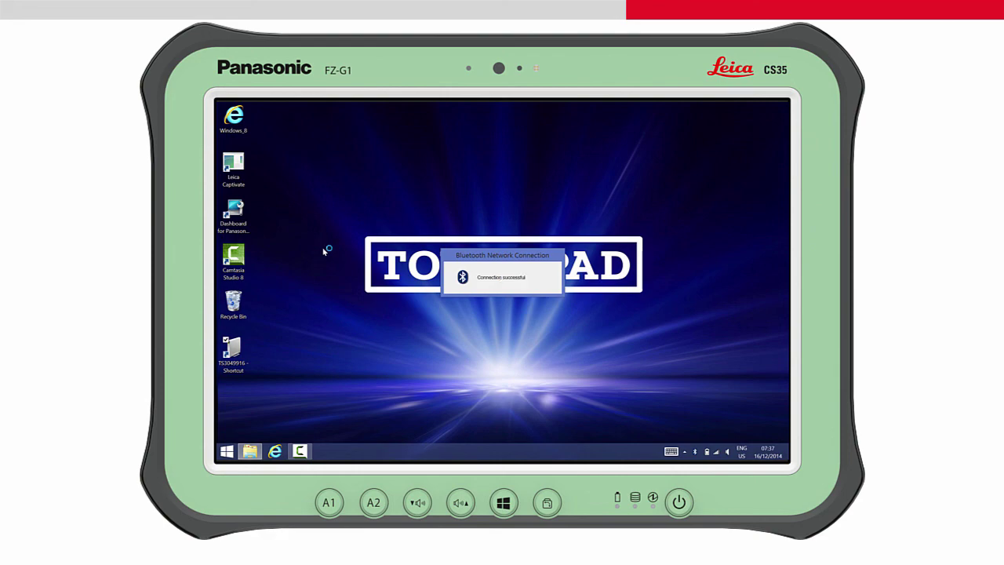
{"action": "left_click", "coordinate": [238, 162]}
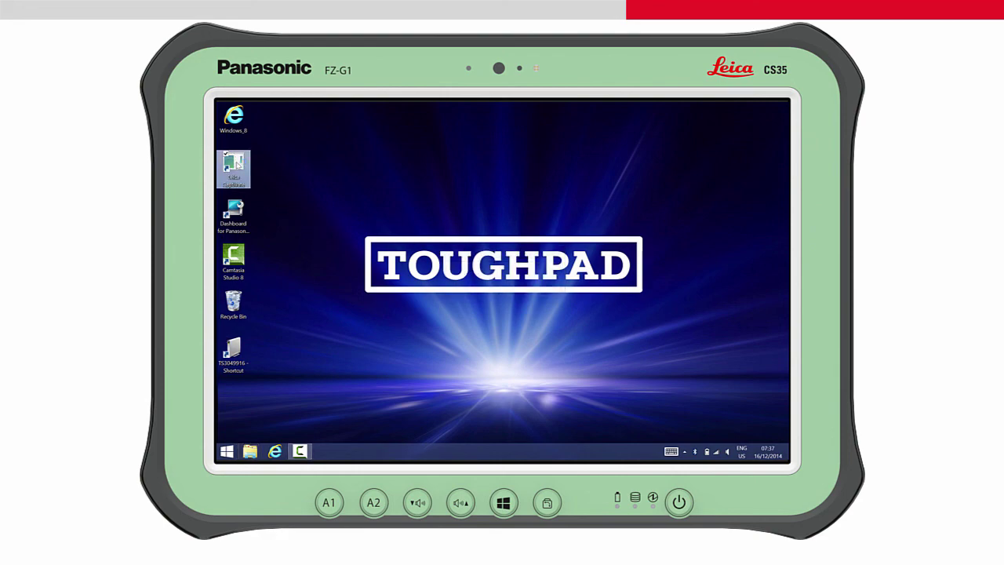
{"action": "double_click", "coordinate": [238, 163]}
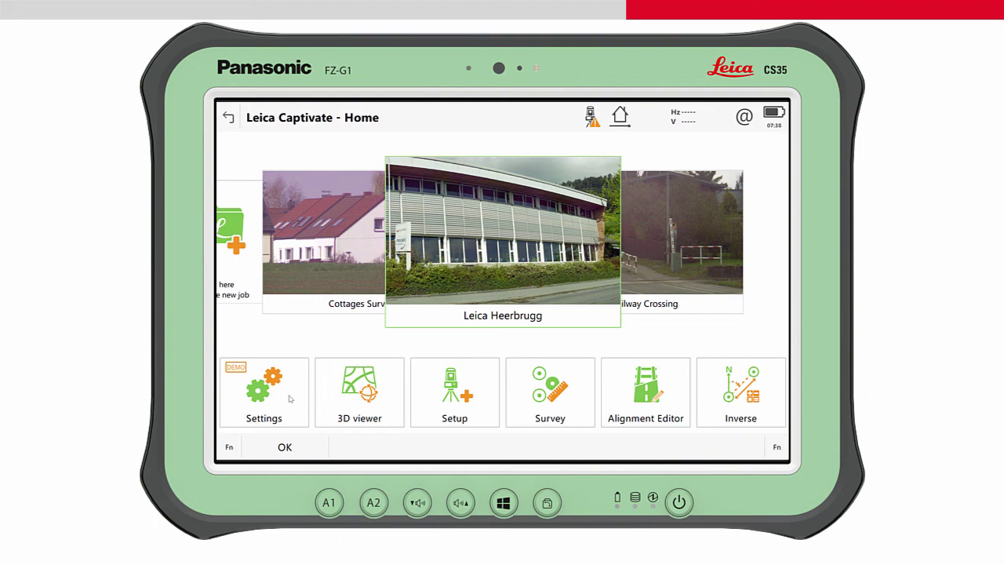